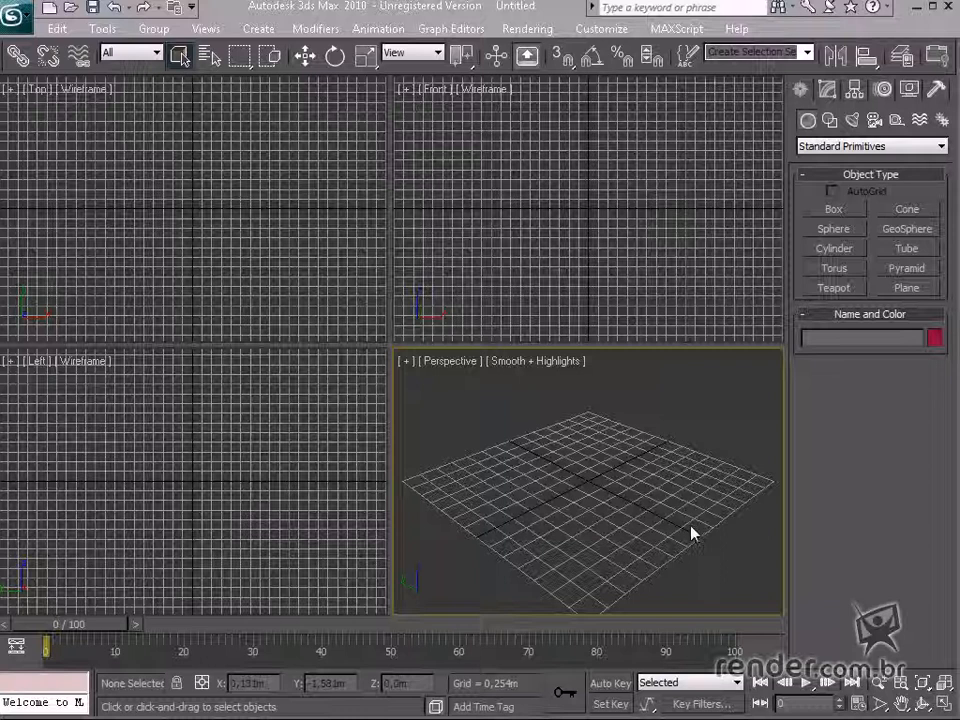
Activate the Perspective viewport and maximize it to fill the whole view area
{"action": "left_click", "coordinate": [482, 274]}
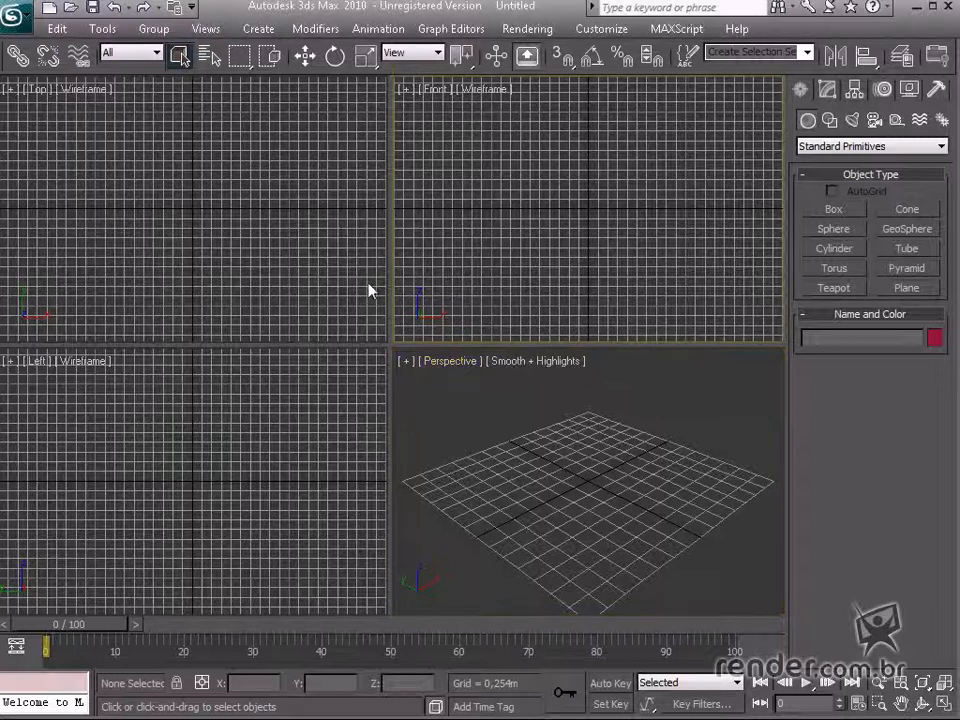
{"action": "left_click", "coordinate": [210, 200]}
{"action": "left_click", "coordinate": [246, 387]}
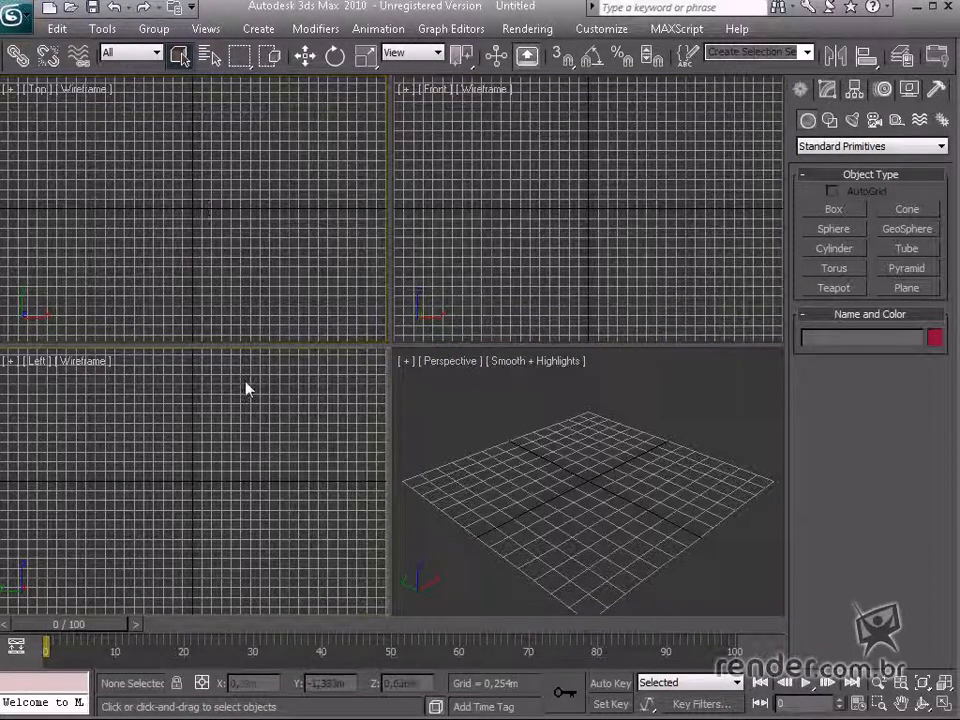
{"action": "left_click", "coordinate": [598, 466]}
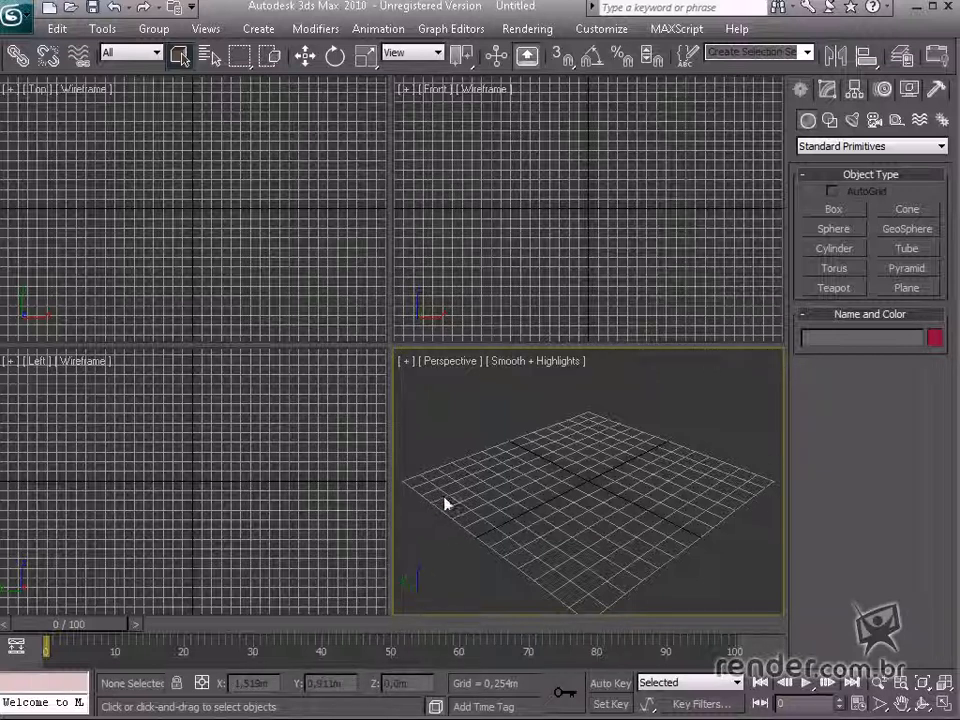
{"action": "key", "text": "alt+w"}
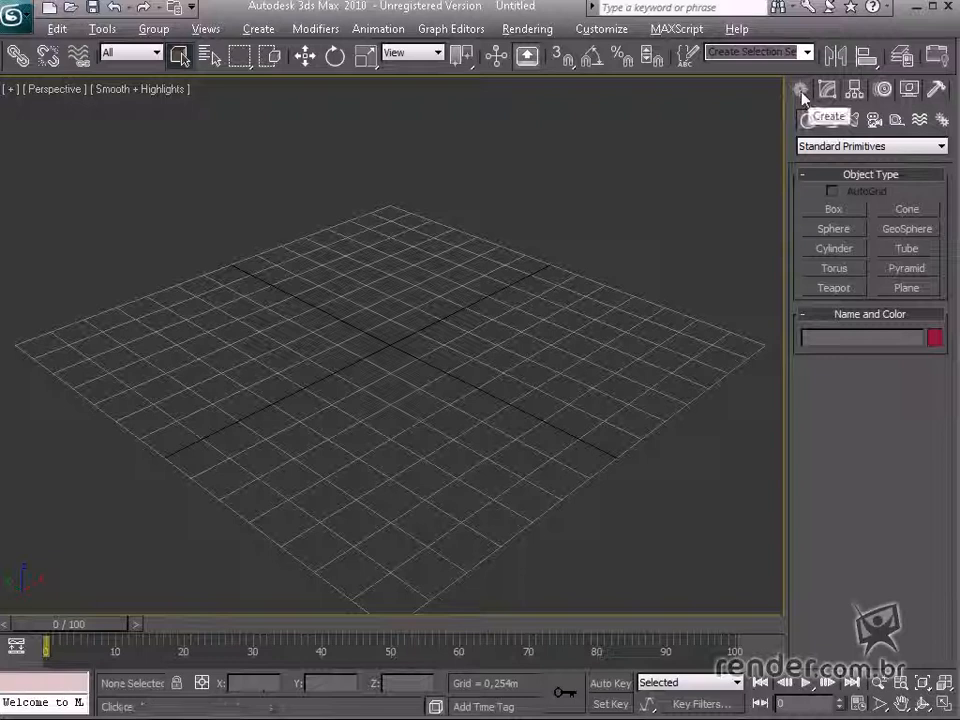
Examine the object types offered for creating shapes, lights, cameras, helpers, space warps and systems
{"action": "left_click", "coordinate": [829, 120]}
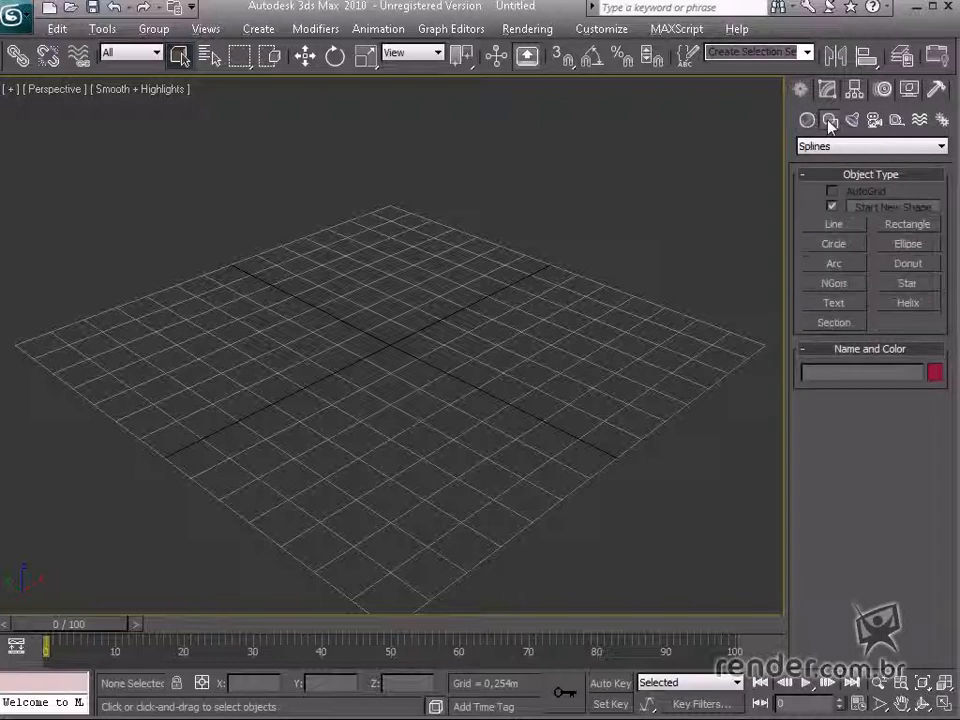
{"action": "left_click", "coordinate": [851, 121]}
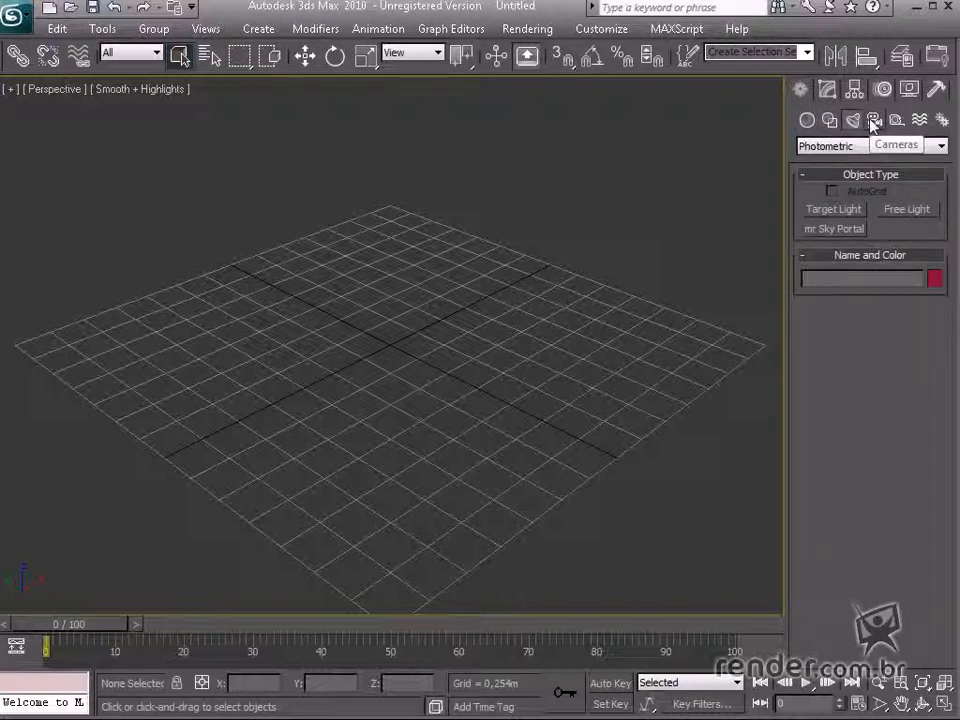
{"action": "left_click", "coordinate": [873, 121]}
{"action": "left_click", "coordinate": [895, 120]}
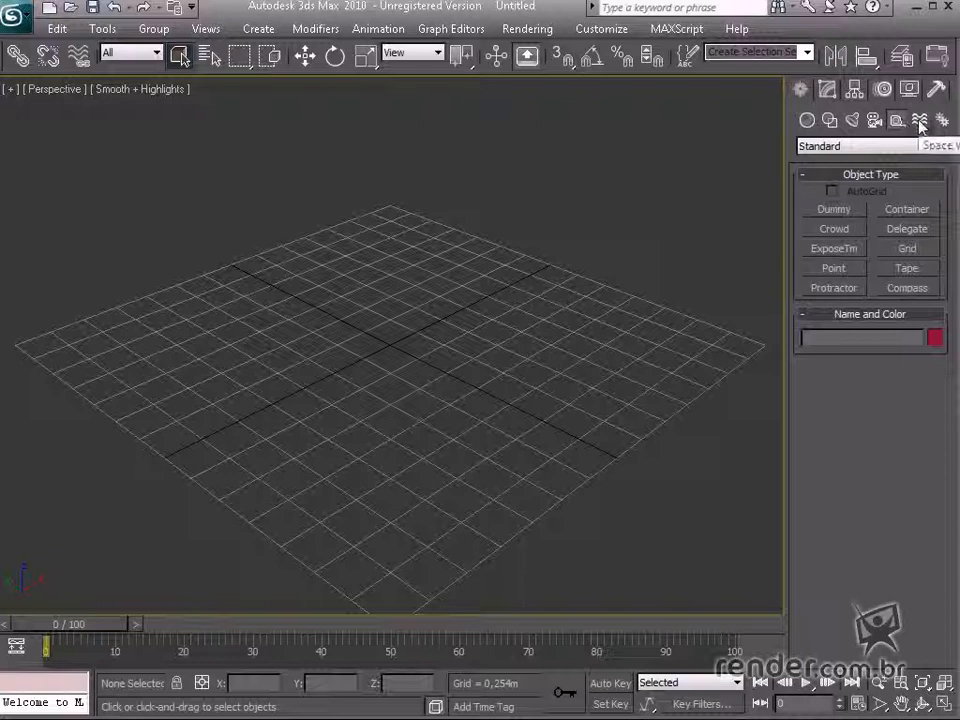
{"action": "left_click", "coordinate": [919, 121]}
{"action": "left_click", "coordinate": [940, 121]}
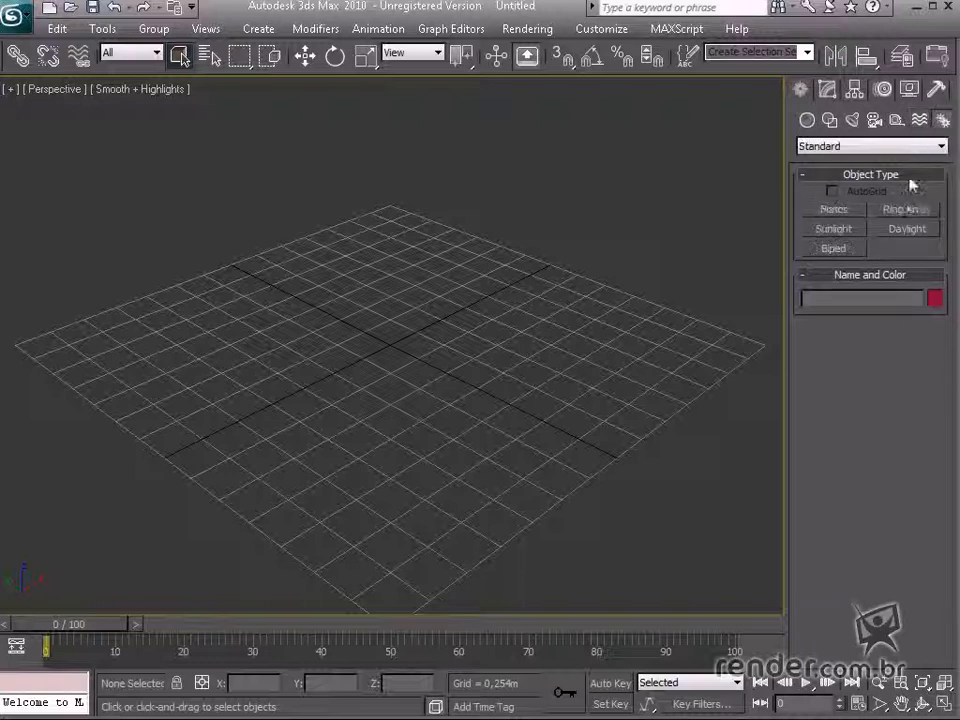
Create a circle spline from exact values, centred at X 0, Y 0, Z 0,5 m with a radius of 0,5 m
{"action": "left_click", "coordinate": [830, 121]}
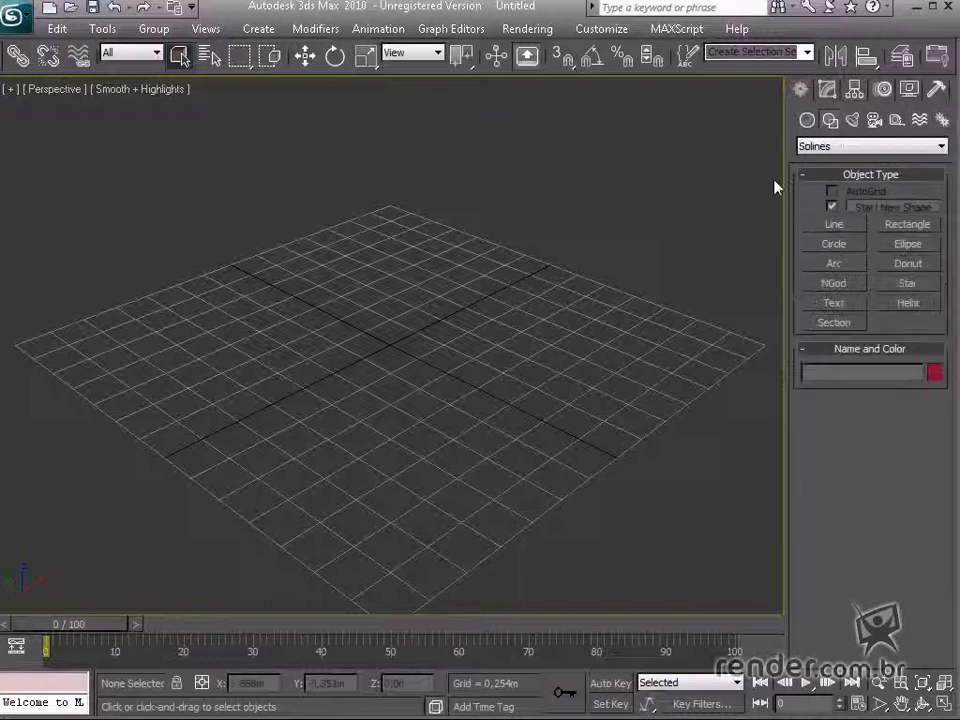
{"action": "left_click", "coordinate": [838, 246]}
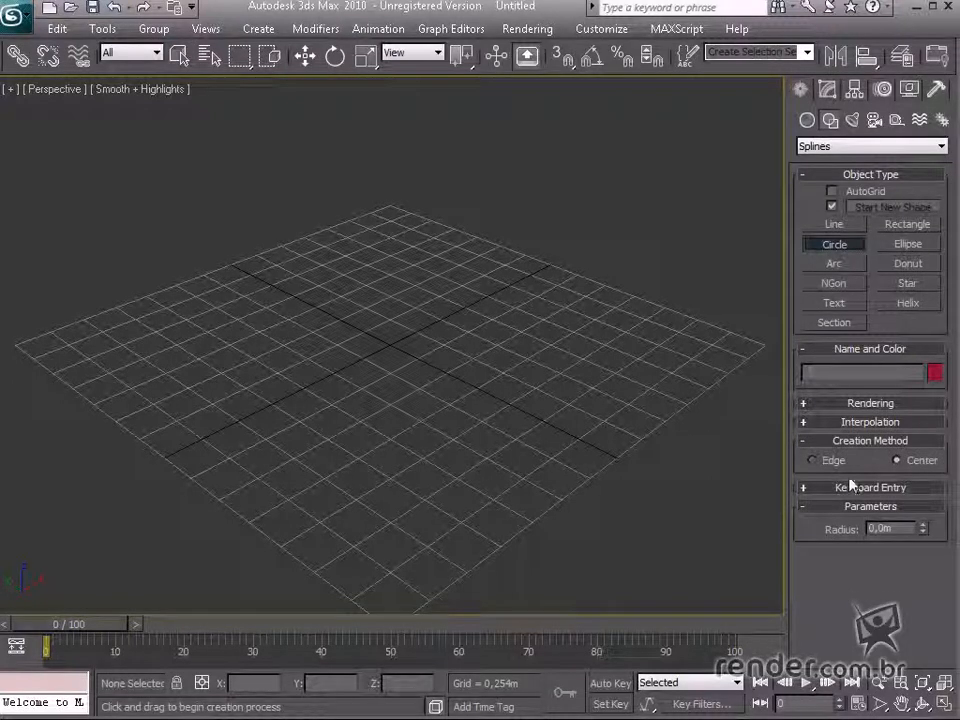
{"action": "left_click", "coordinate": [851, 487]}
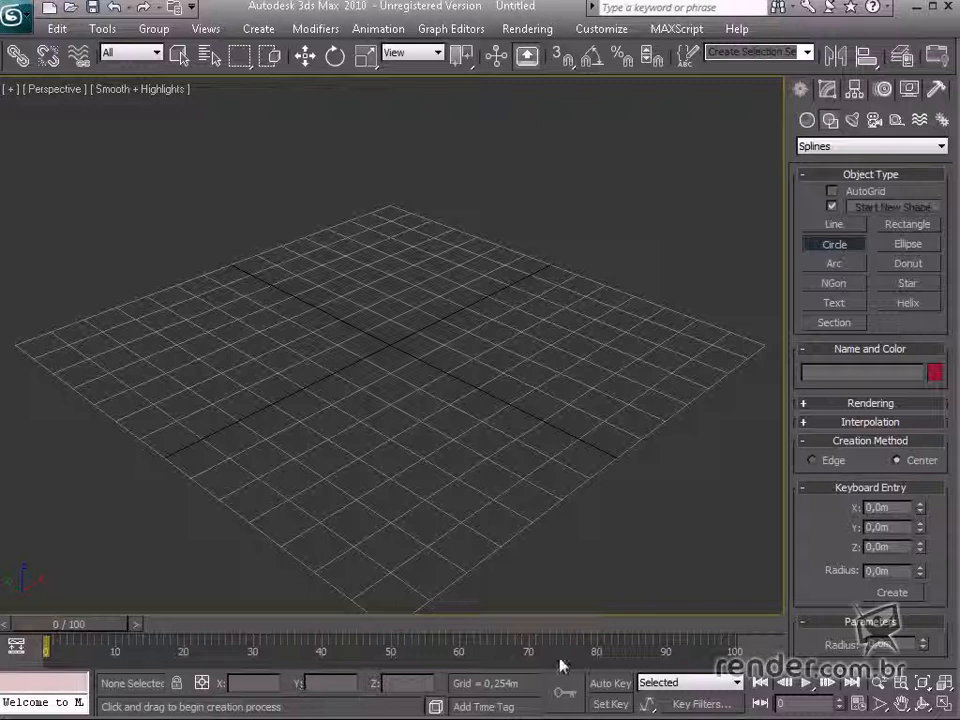
{"action": "left_click_drag", "start_coordinate": [886, 547], "coordinate": [758, 555]}
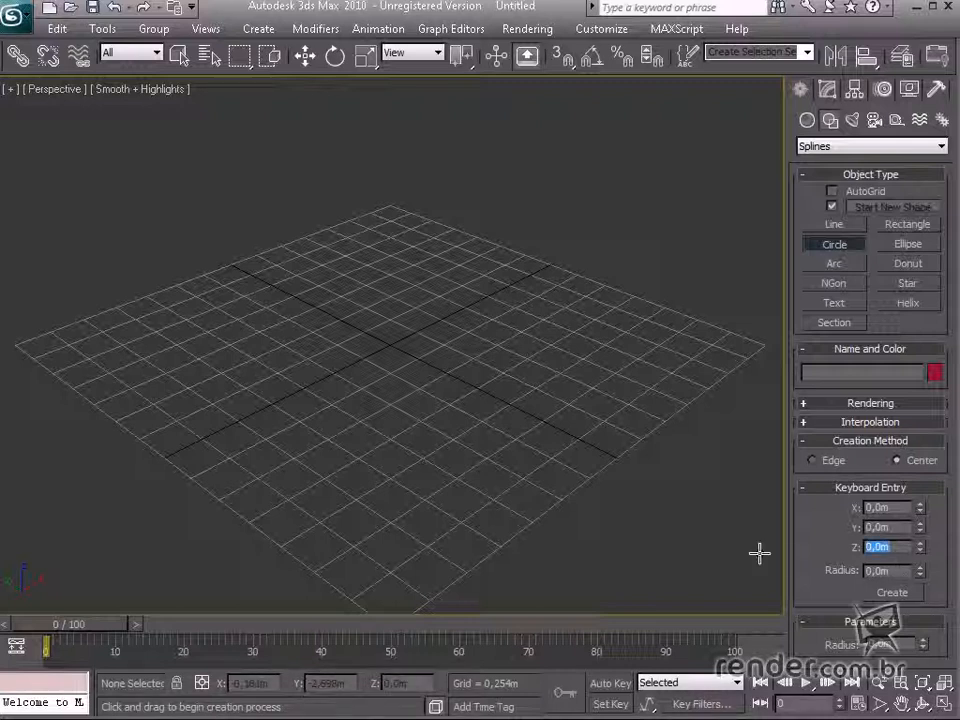
{"action": "type", "text": "0"}
{"action": "key", "text": "Tab"}
{"action": "type", "text": "0,5"}
{"action": "left_click", "coordinate": [897, 594]}
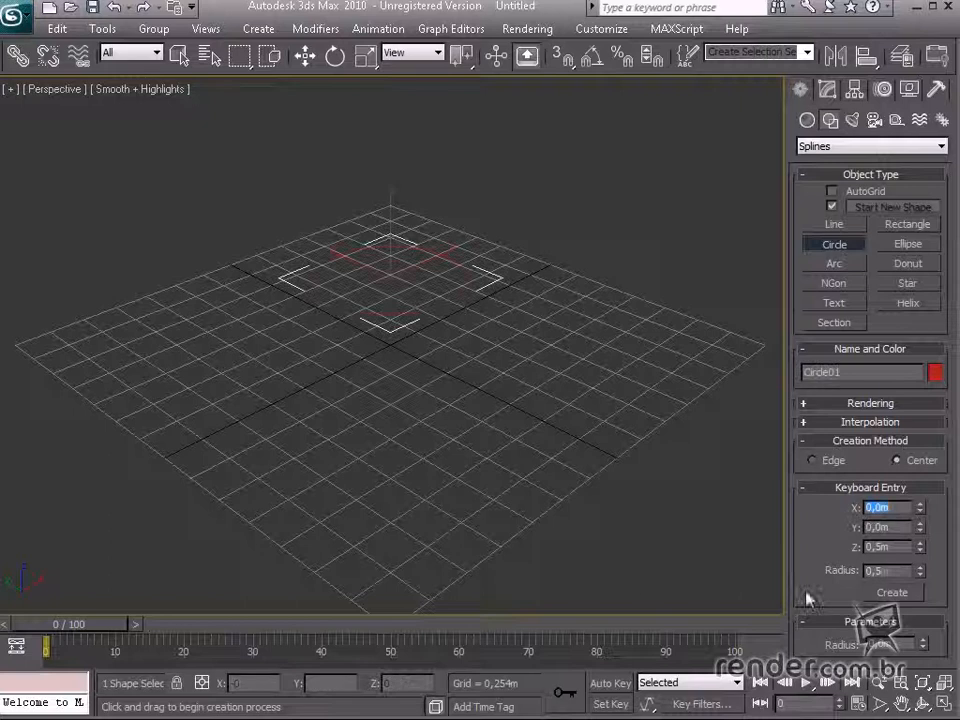
{"action": "middle_click_drag", "start_coordinate": [432, 343], "coordinate": [407, 371]}
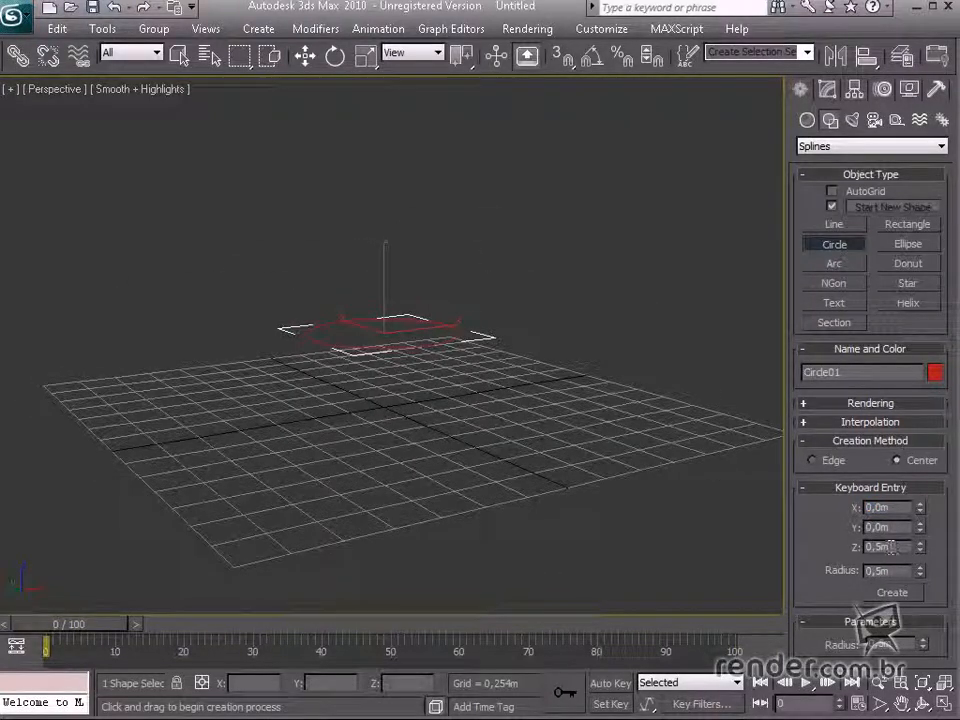
{"action": "left_click", "coordinate": [305, 57]}
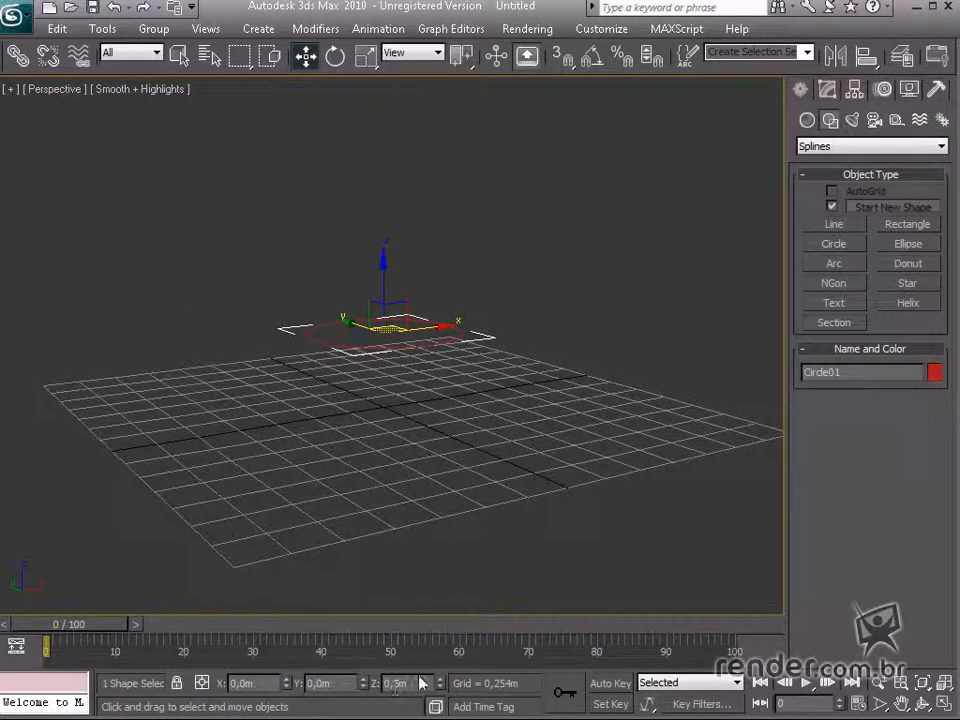
{"action": "middle_click_drag", "start_coordinate": [422, 545], "coordinate": [470, 470], "text": "alt"}
Draw two more circles on the grid, the first with a radius of about 0,6 m, and set the second one's radius to 1 m
{"action": "left_click", "coordinate": [810, 244]}
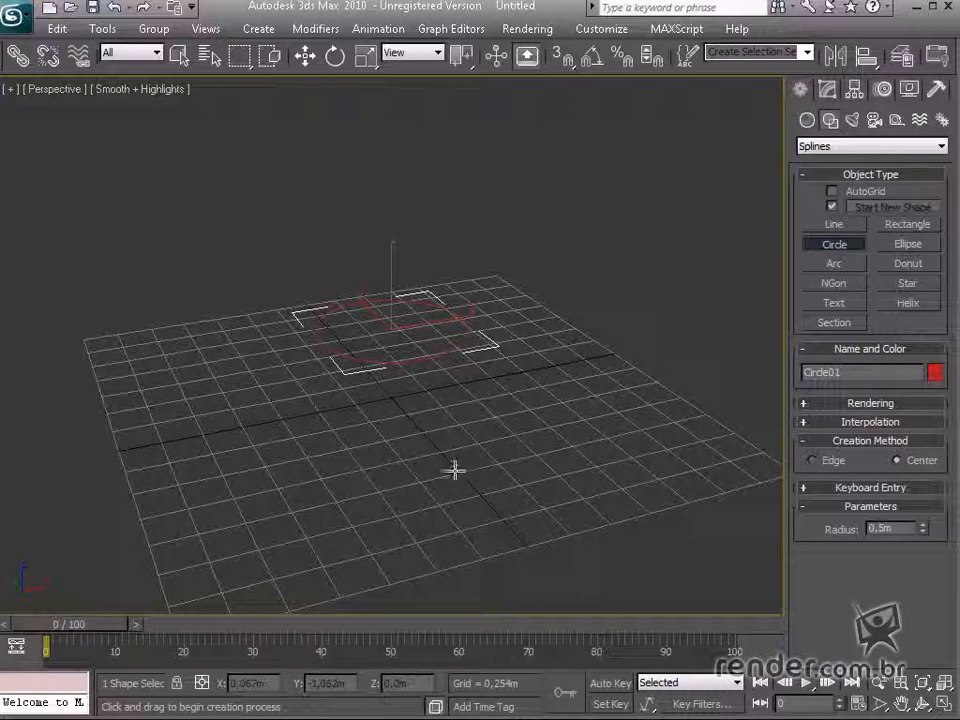
{"action": "left_click_drag", "start_coordinate": [474, 439], "coordinate": [527, 404]}
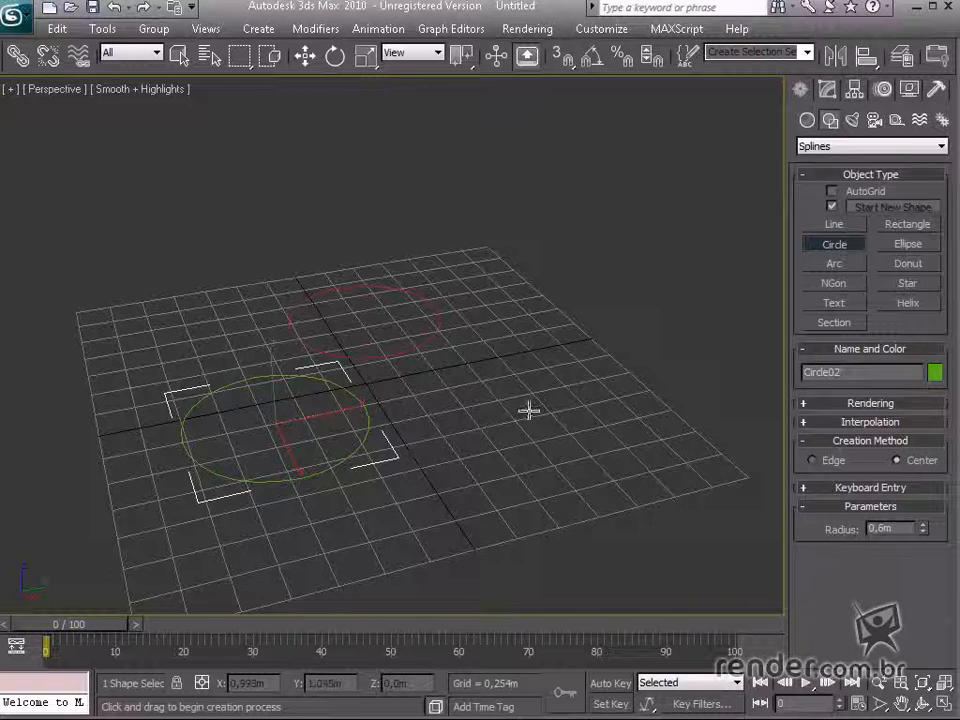
{"action": "left_click_drag", "start_coordinate": [508, 428], "coordinate": [554, 399]}
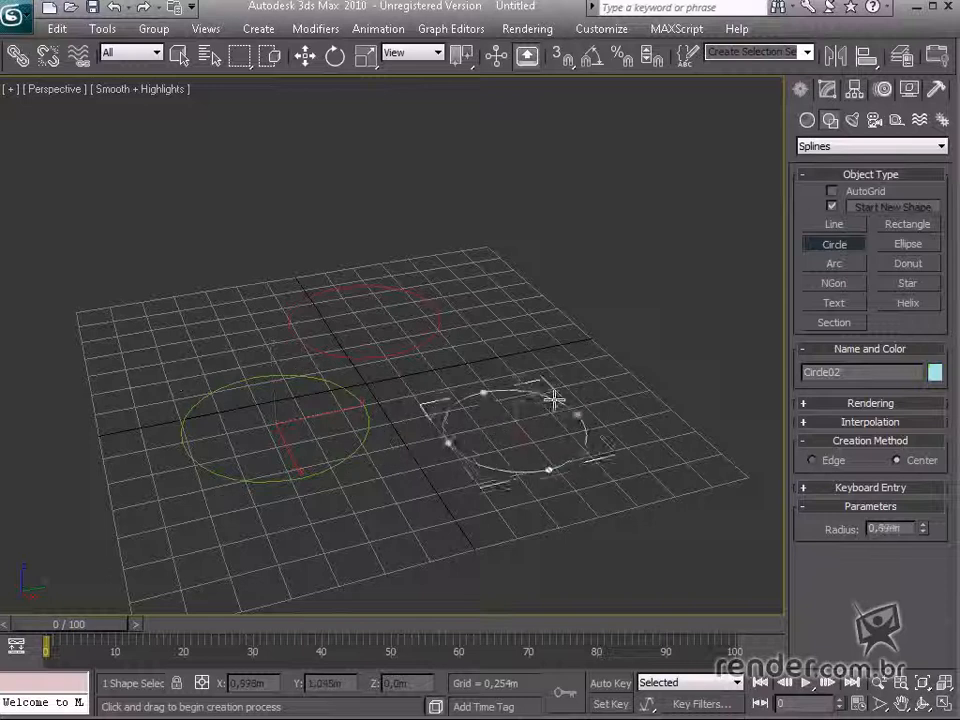
{"action": "left_click_drag", "start_coordinate": [554, 399], "coordinate": [555, 394]}
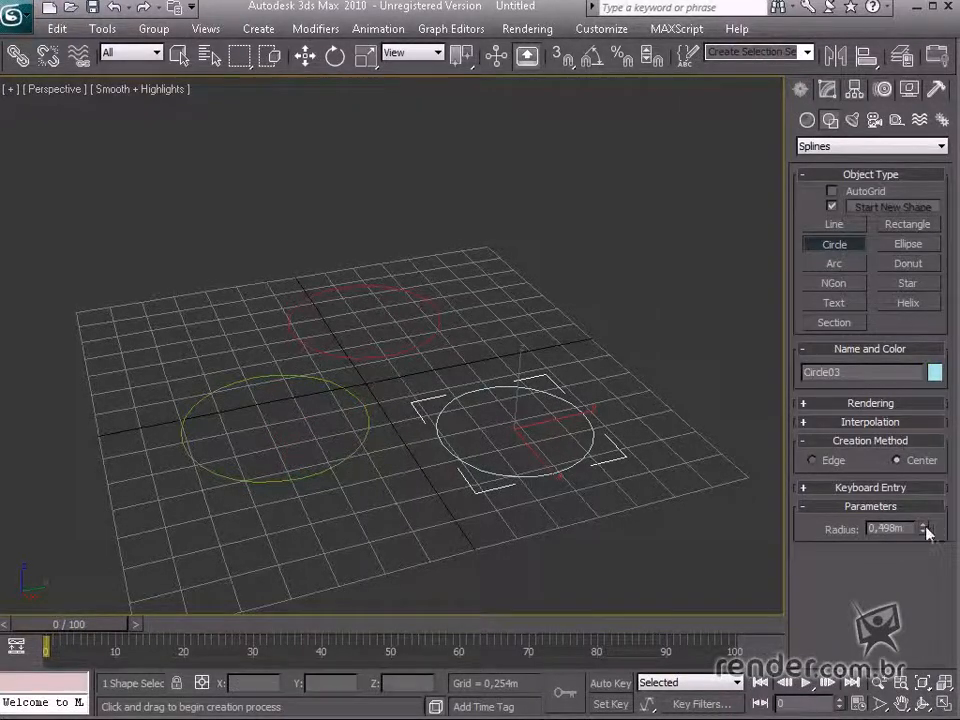
{"action": "mouse_move", "coordinate": [926, 533]}
{"action": "left_mouse_down"}
{"action": "mouse_move", "coordinate": [926, 518]}
{"action": "mouse_move", "coordinate": [926, 536]}
{"action": "left_mouse_up"}
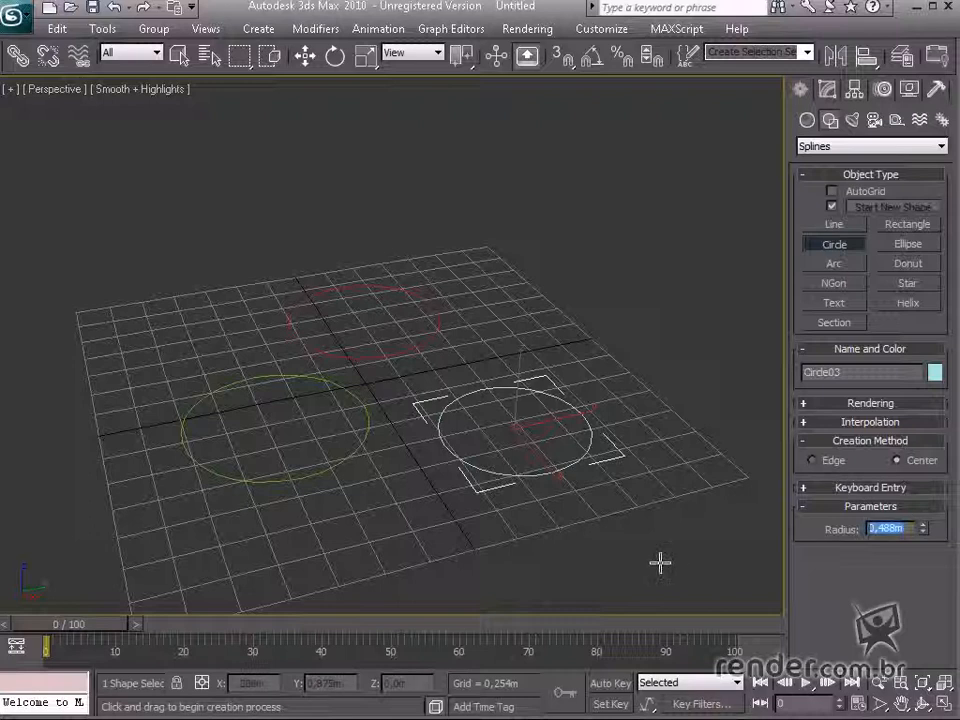
{"action": "type", "text": "1"}
{"action": "key", "text": "Return"}
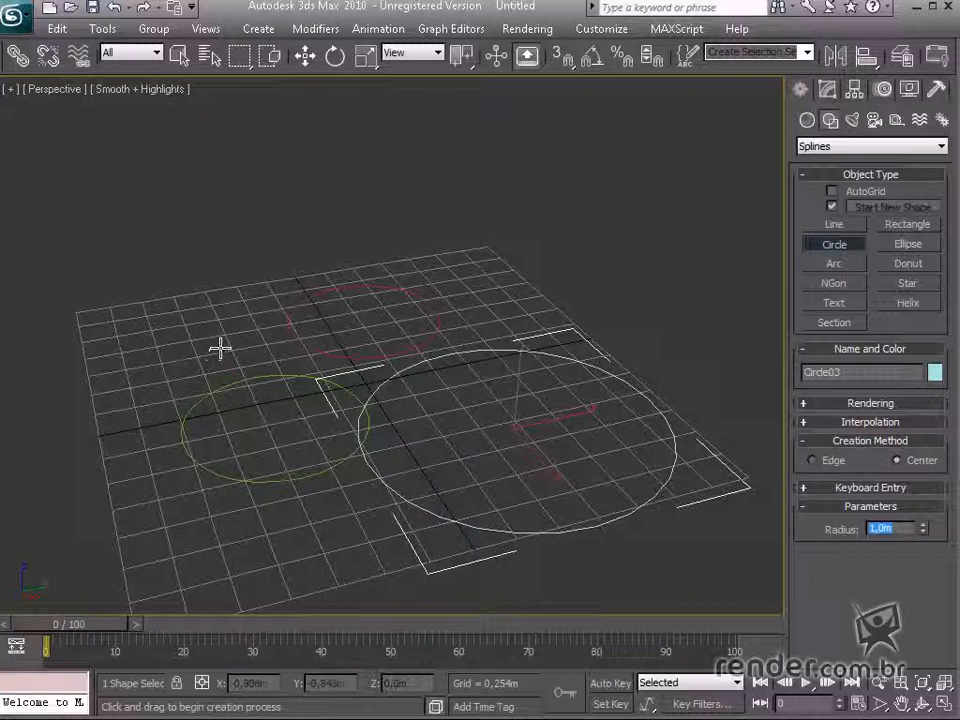
Draw two further circles near the grid's far side, with radii of about 0,557 m and 0,345 m
{"action": "left_click_drag", "start_coordinate": [220, 347], "coordinate": [256, 315]}
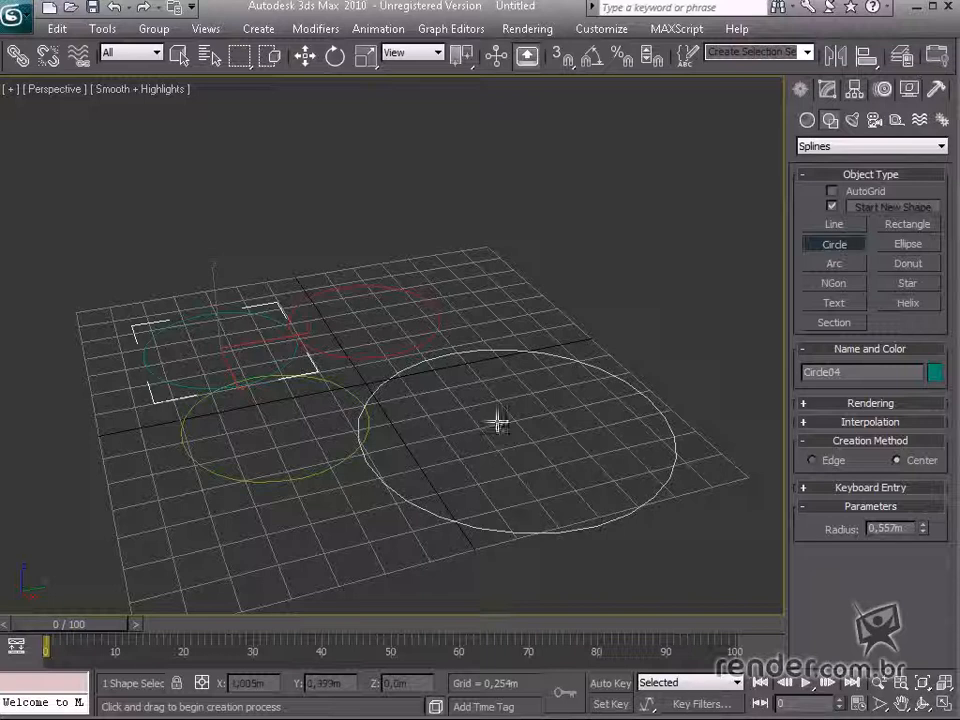
{"action": "left_click_drag", "start_coordinate": [504, 332], "coordinate": [536, 368]}
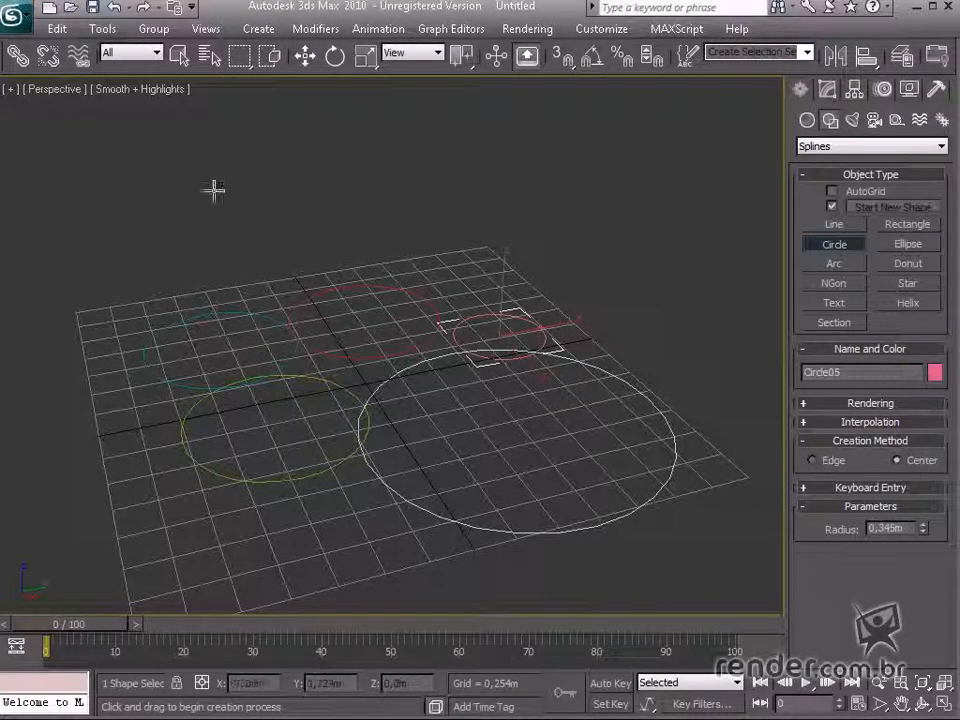
{"action": "left_click", "coordinate": [181, 62]}
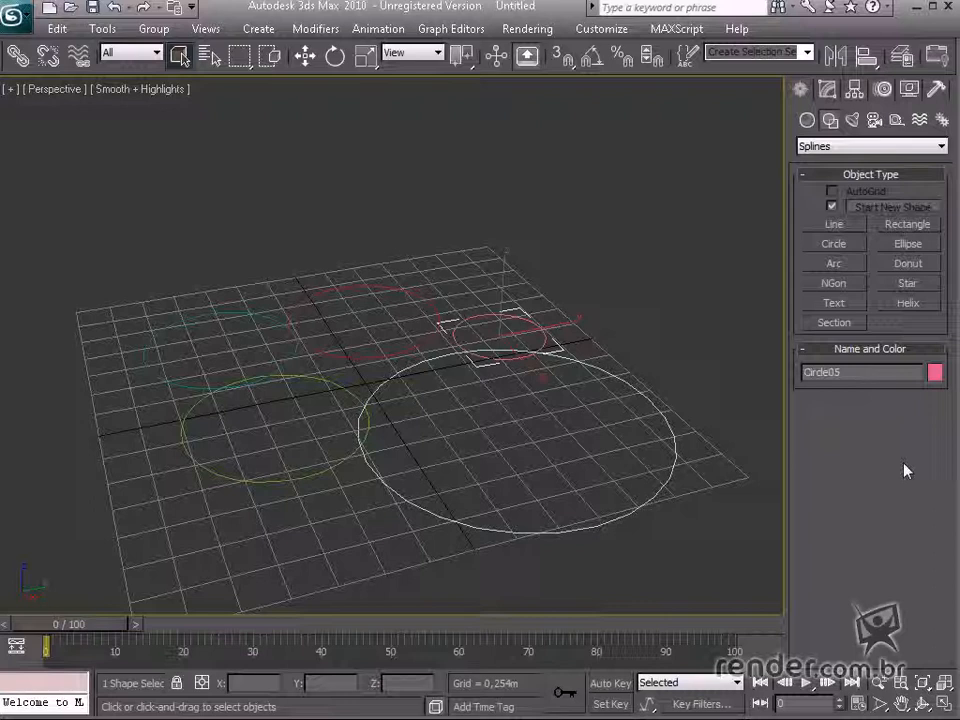
Enlarge the small pink circle's radius and reduce the largest circle's radius to about 0,71 m
{"action": "left_click", "coordinate": [830, 93]}
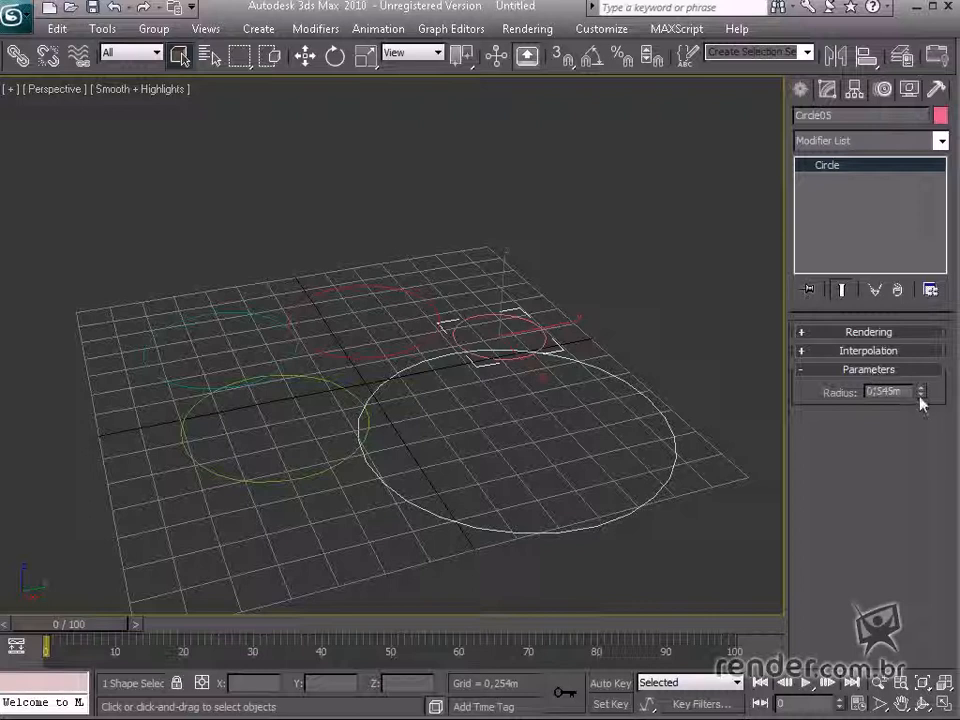
{"action": "left_click_drag", "start_coordinate": [921, 392], "coordinate": [921, 460]}
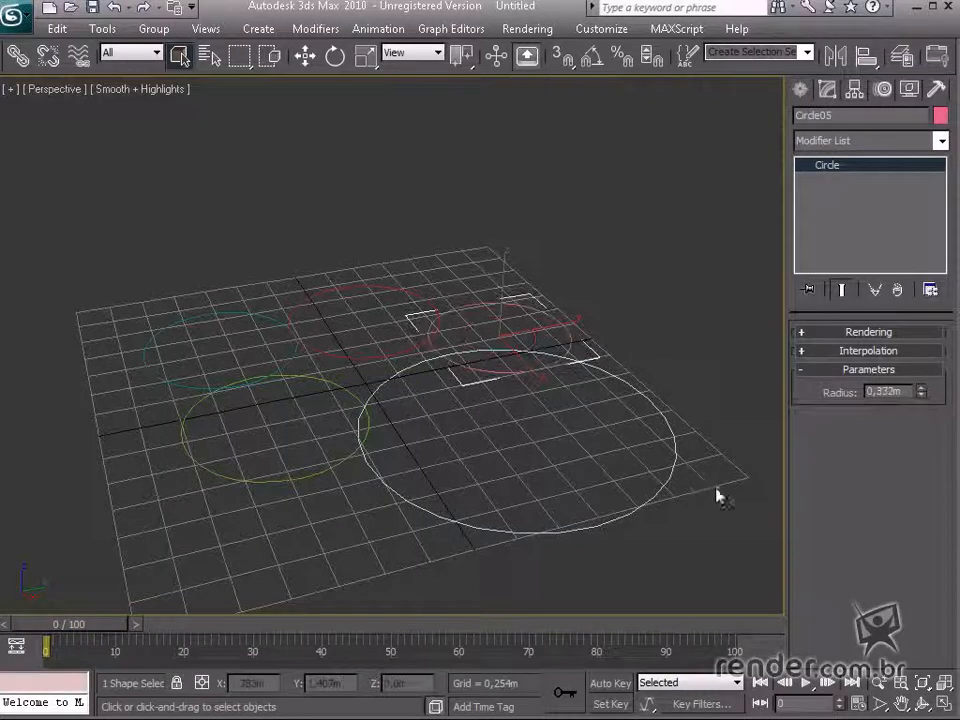
{"action": "left_click", "coordinate": [670, 468]}
{"action": "left_click_drag", "start_coordinate": [921, 392], "coordinate": [924, 420]}
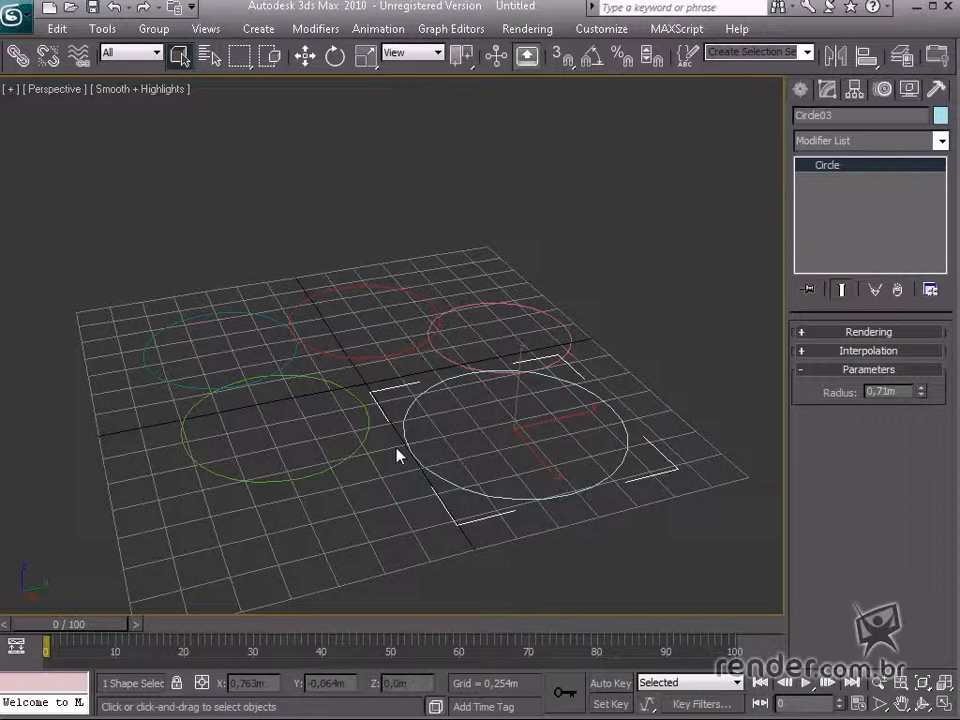
Draw a six-pointed star at the grid's near edge, with radii of about 1,215 m and 0,497 m
{"action": "middle_click_drag", "start_coordinate": [397, 456], "coordinate": [500, 390], "text": "alt"}
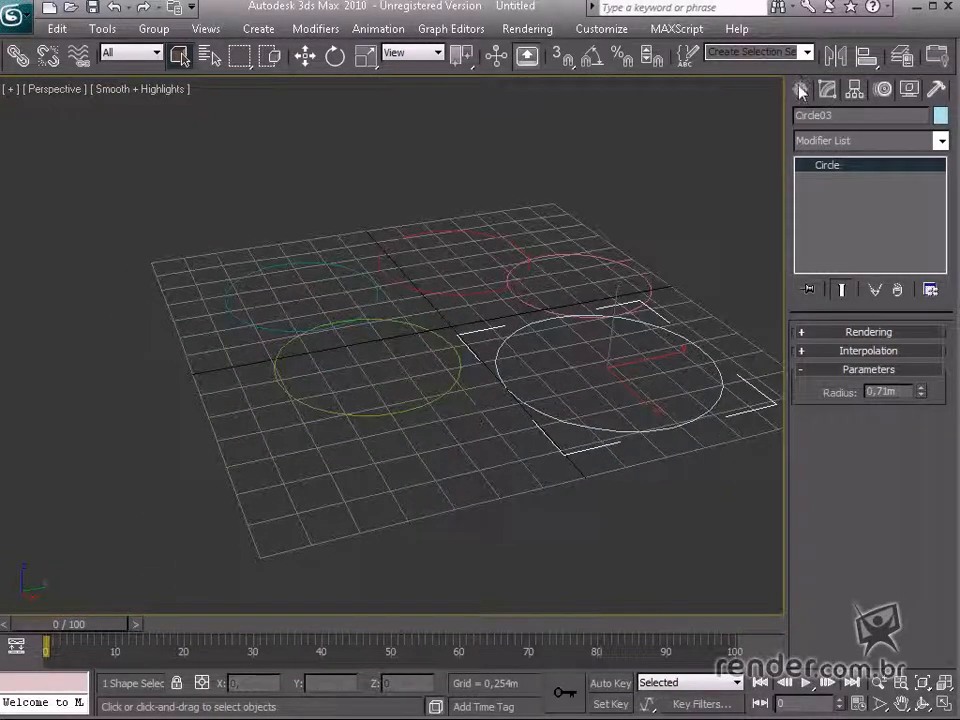
{"action": "left_click", "coordinate": [801, 91]}
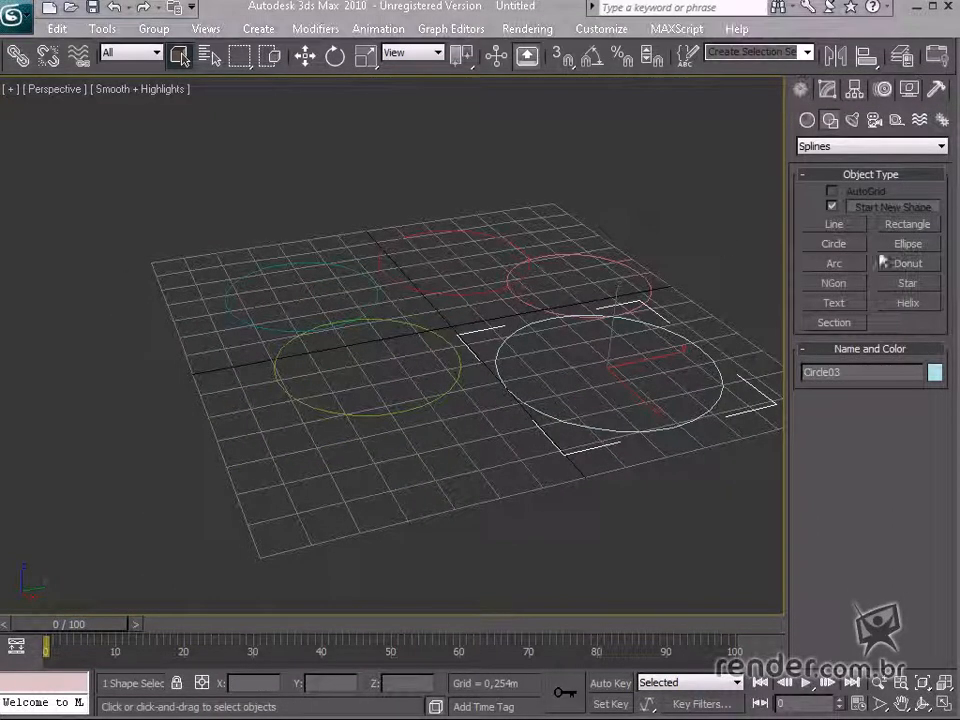
{"action": "left_click", "coordinate": [905, 283]}
{"action": "mouse_move", "coordinate": [349, 452]}
{"action": "left_mouse_down"}
{"action": "mouse_move", "coordinate": [437, 356]}
{"action": "mouse_move", "coordinate": [430, 368]}
{"action": "left_mouse_up"}
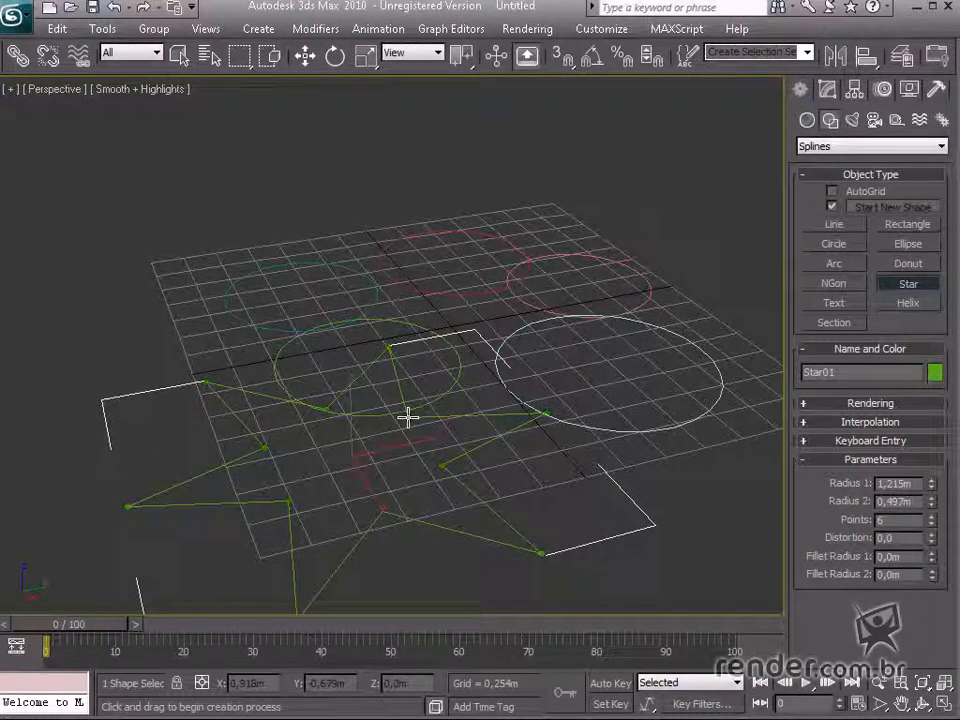
{"action": "left_click", "coordinate": [409, 407]}
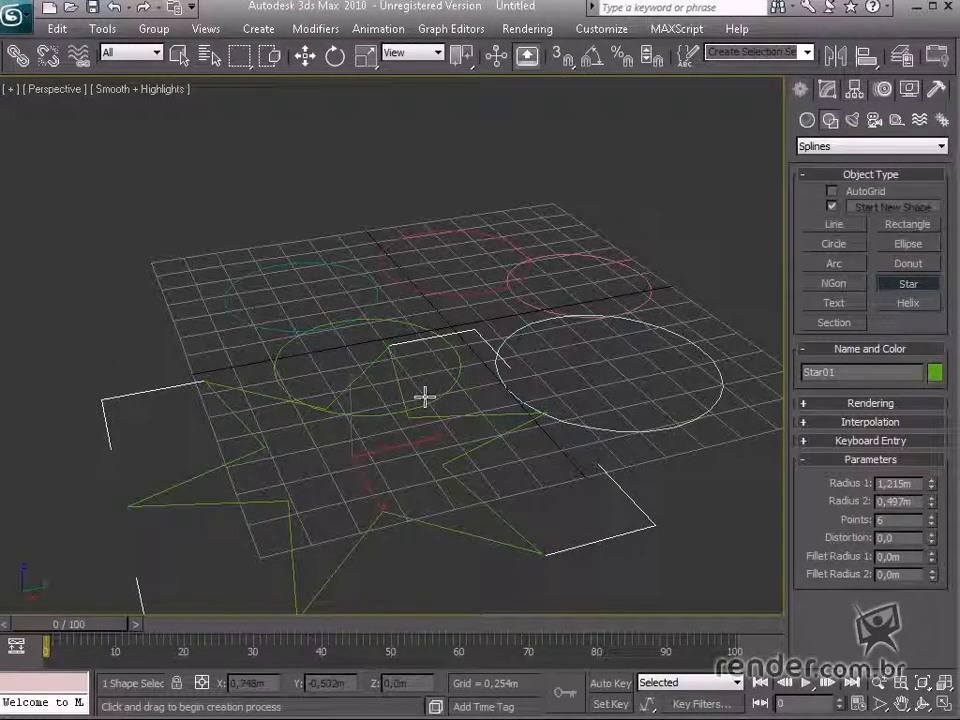
Reduce the star's Radius 2 to about 0,487 m and its Radius 1 to about 1,119 m
{"action": "mouse_move", "coordinate": [931, 504]}
{"action": "left_mouse_down"}
{"action": "mouse_move", "coordinate": [928, 450]}
{"action": "mouse_move", "coordinate": [934, 490]}
{"action": "mouse_move", "coordinate": [933, 482]}
{"action": "left_mouse_up"}
{"action": "left_click", "coordinate": [931, 481]}
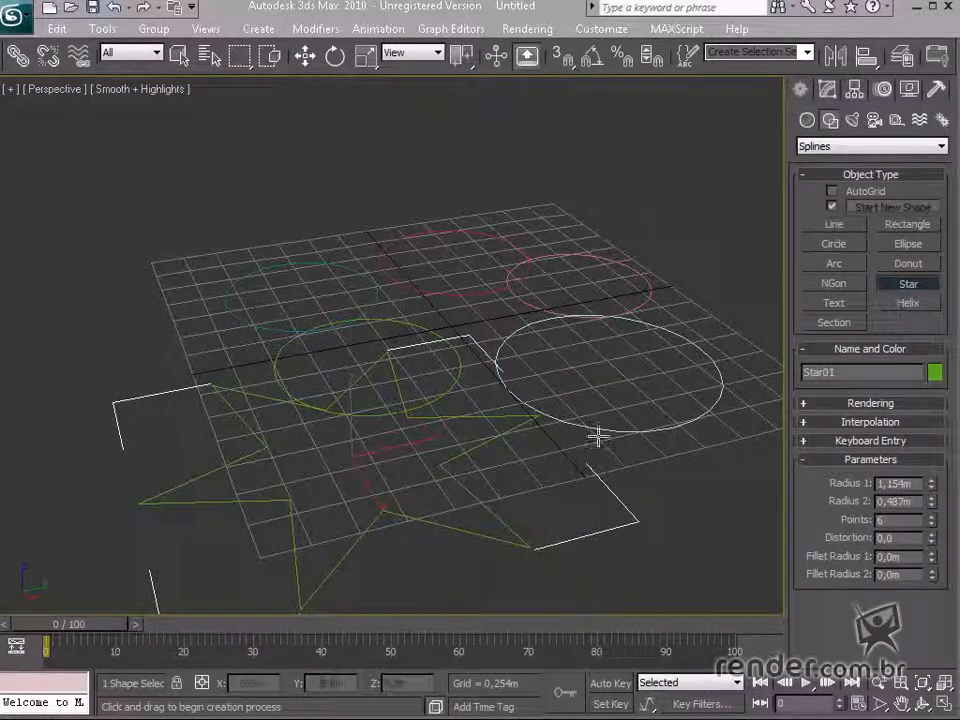
{"action": "left_click_drag", "start_coordinate": [936, 483], "coordinate": [937, 482]}
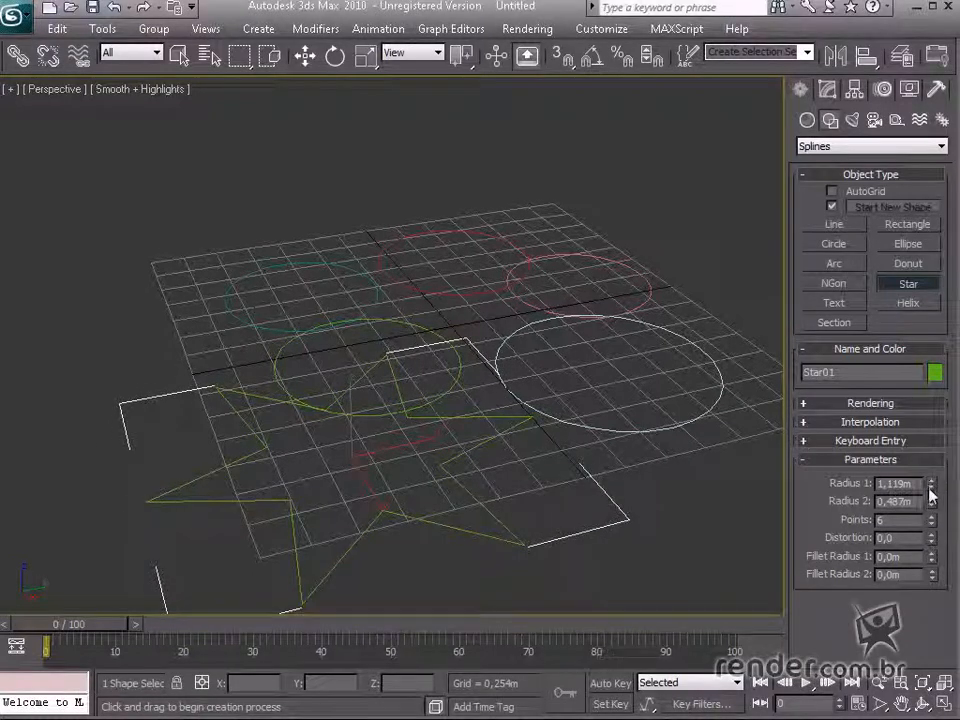
Create a standard primitive sphere near the grid's centre and enlarge its radius to about 0,814 m
{"action": "left_click", "coordinate": [806, 121]}
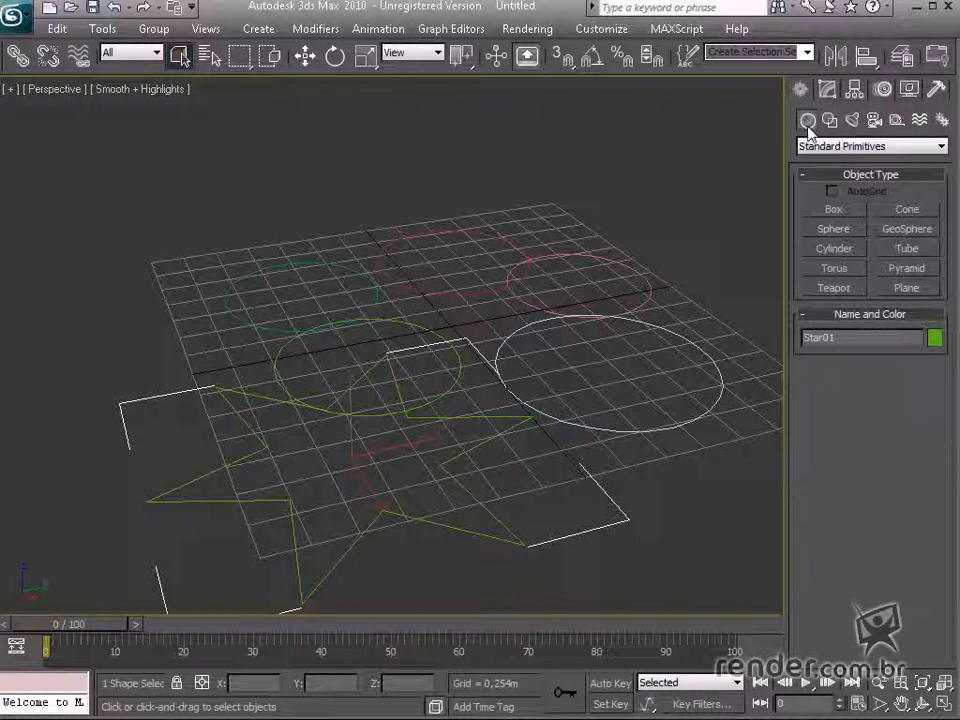
{"action": "left_click", "coordinate": [256, 29]}
{"action": "mouse_move", "coordinate": [290, 51]}
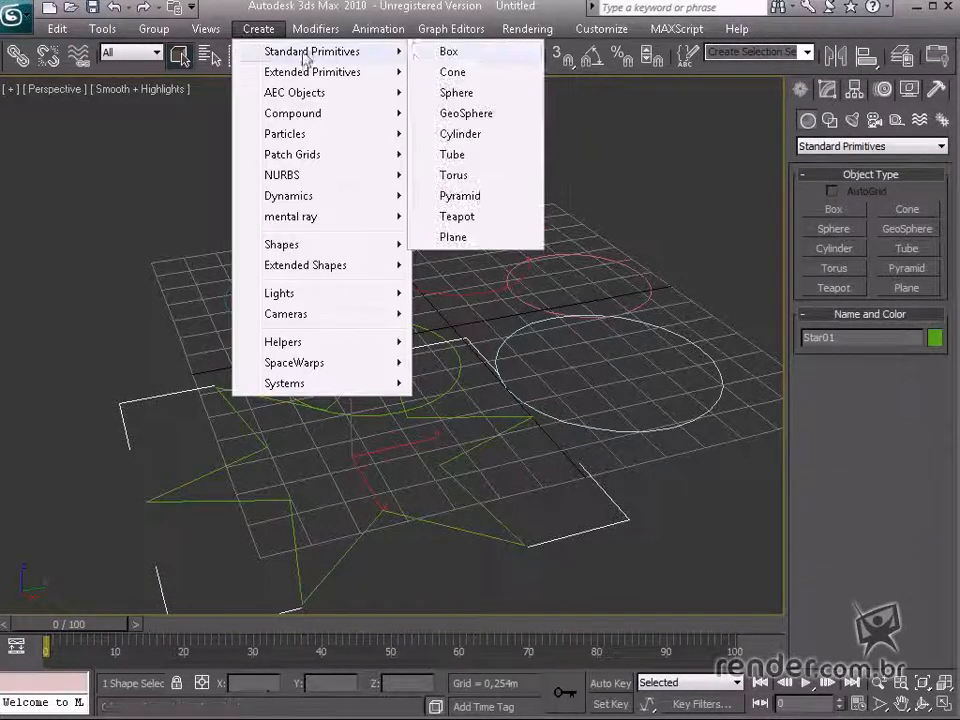
{"action": "left_click", "coordinate": [456, 92]}
{"action": "left_click_drag", "start_coordinate": [477, 303], "coordinate": [497, 272]}
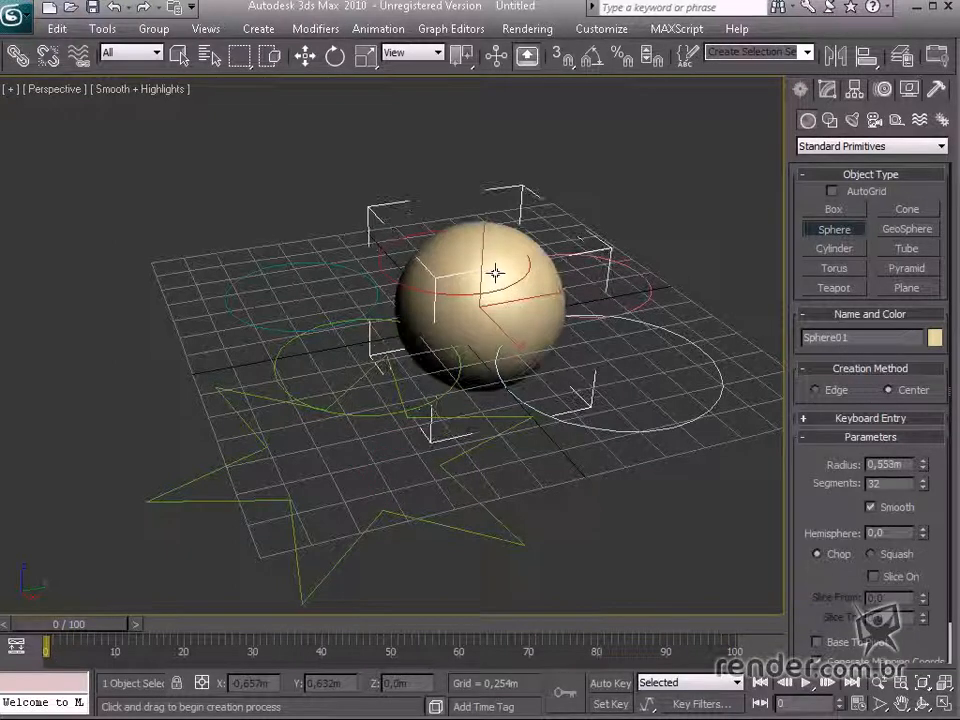
{"action": "mouse_move", "coordinate": [915, 462]}
{"action": "left_mouse_down"}
{"action": "mouse_move", "coordinate": [918, 452]}
{"action": "mouse_move", "coordinate": [917, 472]}
{"action": "mouse_move", "coordinate": [923, 432]}
{"action": "mouse_move", "coordinate": [929, 460]}
{"action": "mouse_move", "coordinate": [923, 455]}
{"action": "left_mouse_up"}
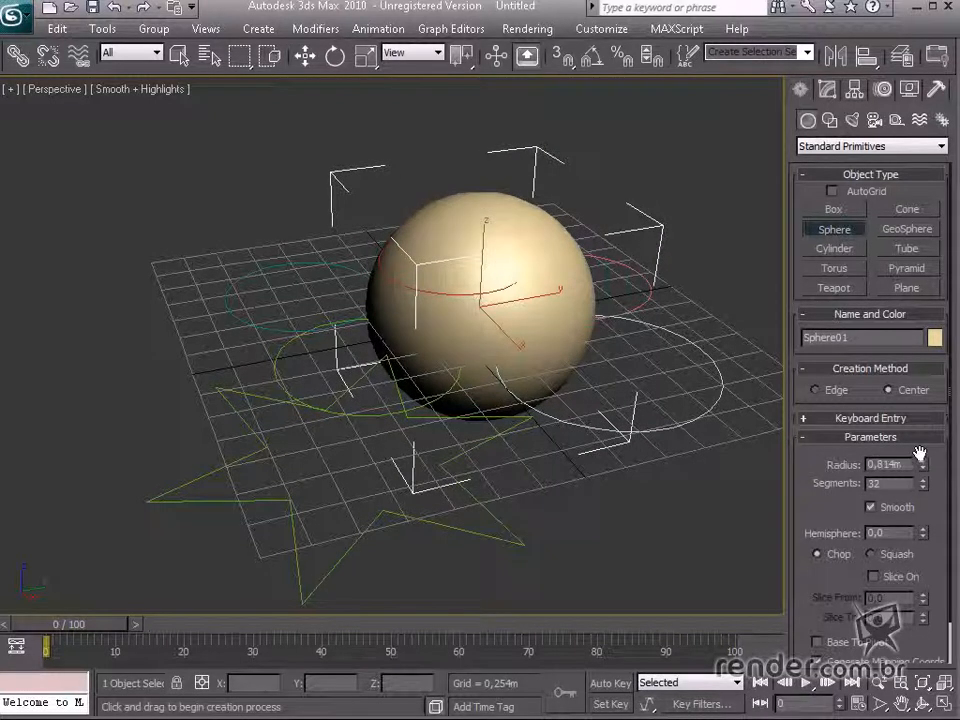
Display edged faces in the viewport and reduce the sphere's segments to 18
{"action": "key", "text": "F4"}
{"action": "left_click_drag", "start_coordinate": [924, 488], "coordinate": [932, 524]}
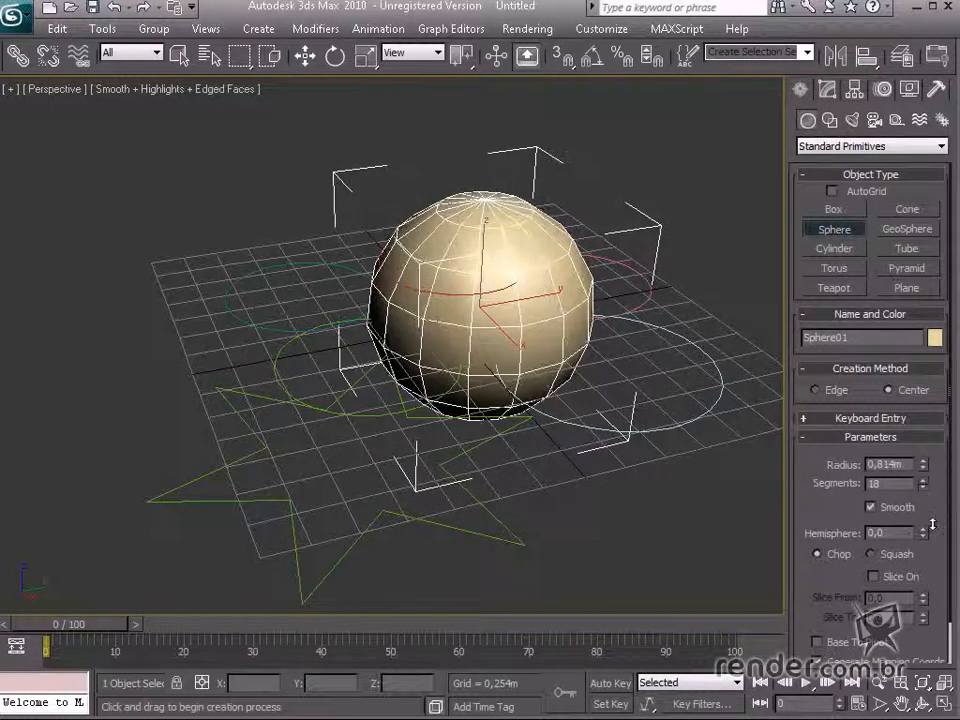
{"action": "left_click", "coordinate": [179, 55]}
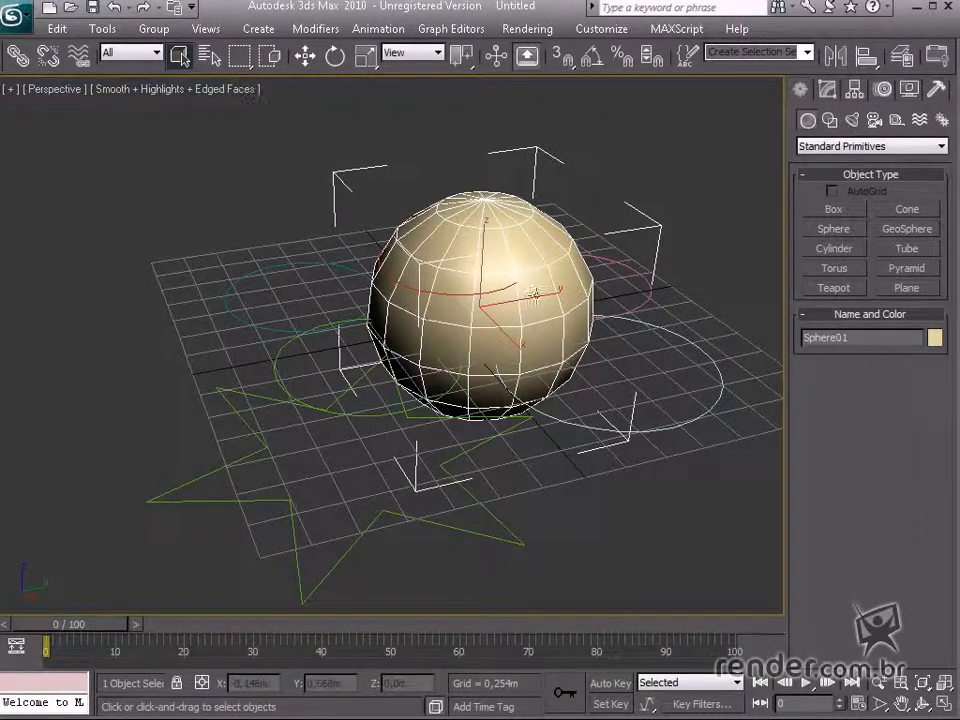
{"action": "middle_click_drag", "start_coordinate": [508, 322], "coordinate": [588, 349]}
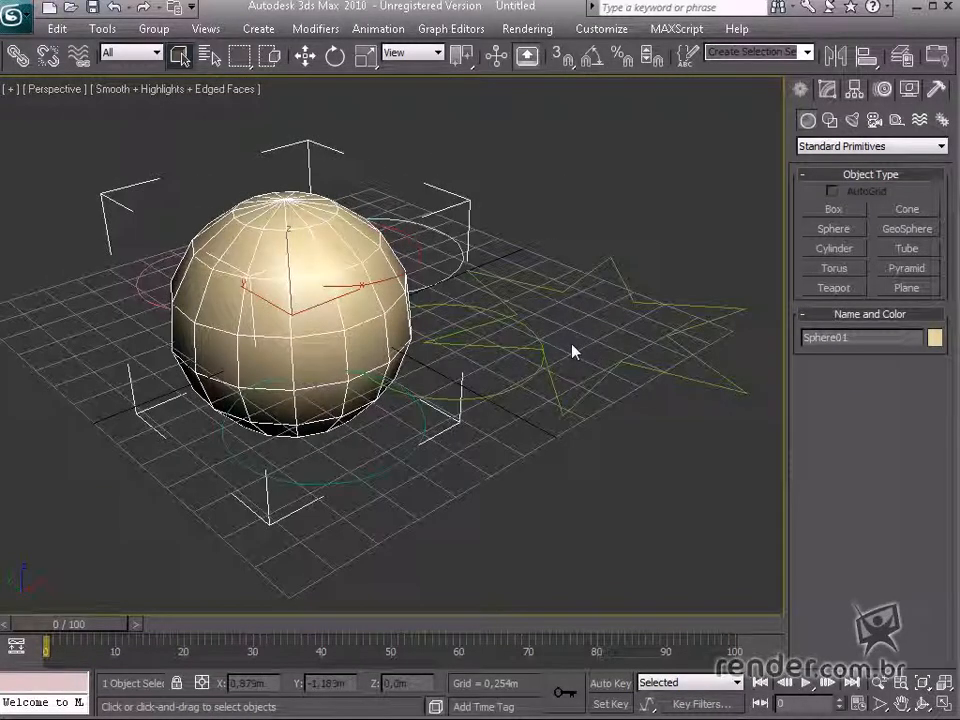